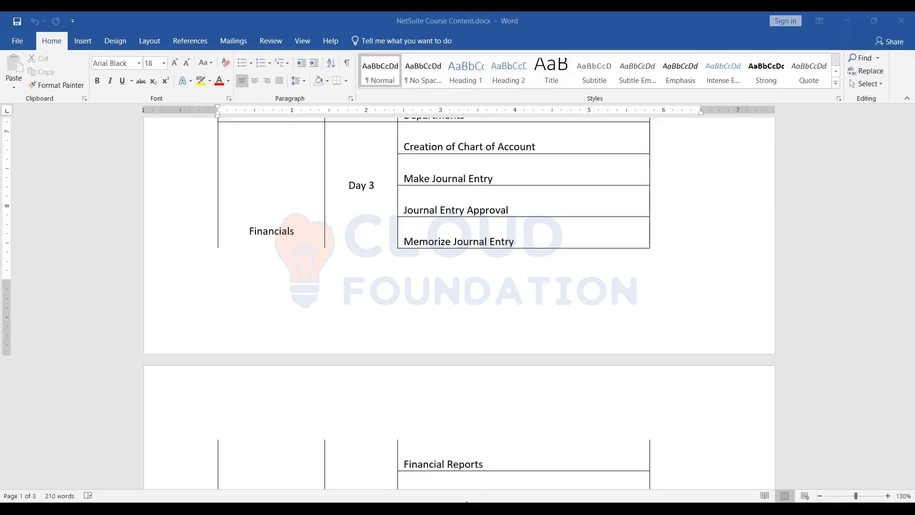
# Switch to the NetSuite browser window and open the chart of accounts from the accounting lists
pyautogui.click(467, 505)
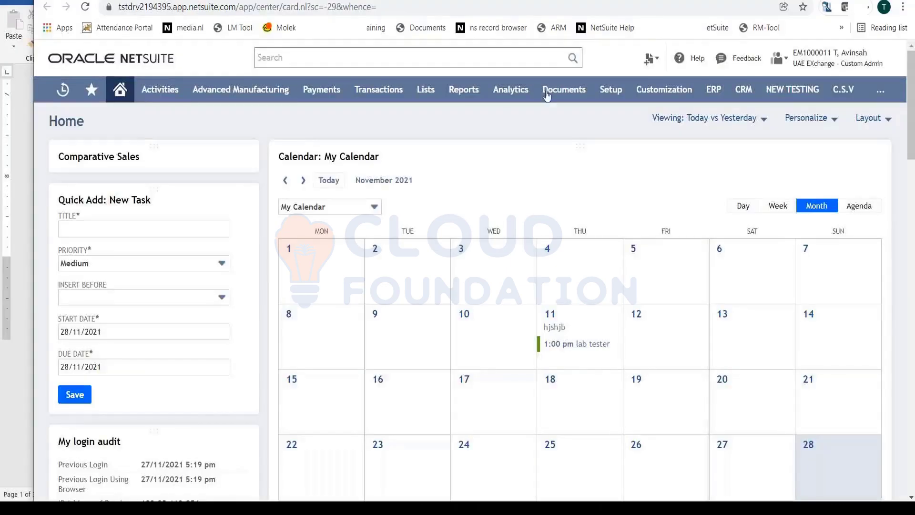
pyautogui.moveTo(500, 1); pyautogui.dragTo(477, 6)
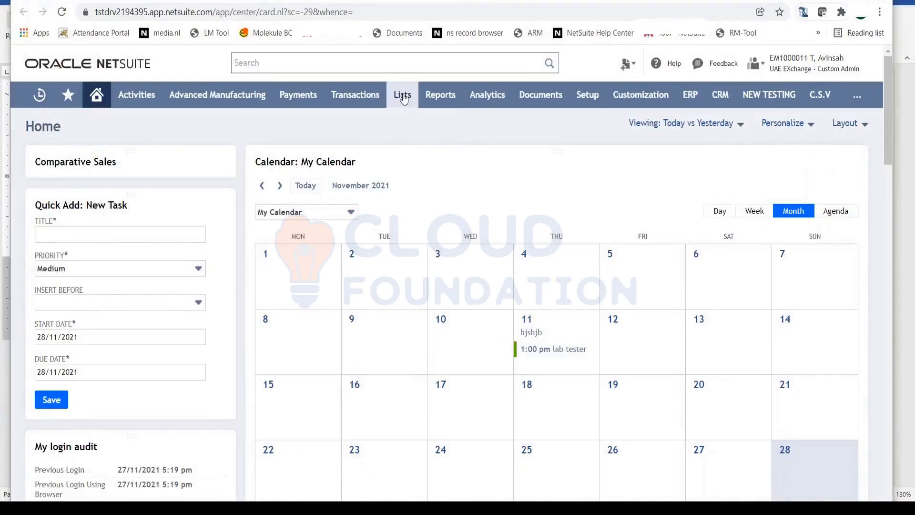
pyautogui.moveTo(401, 95)
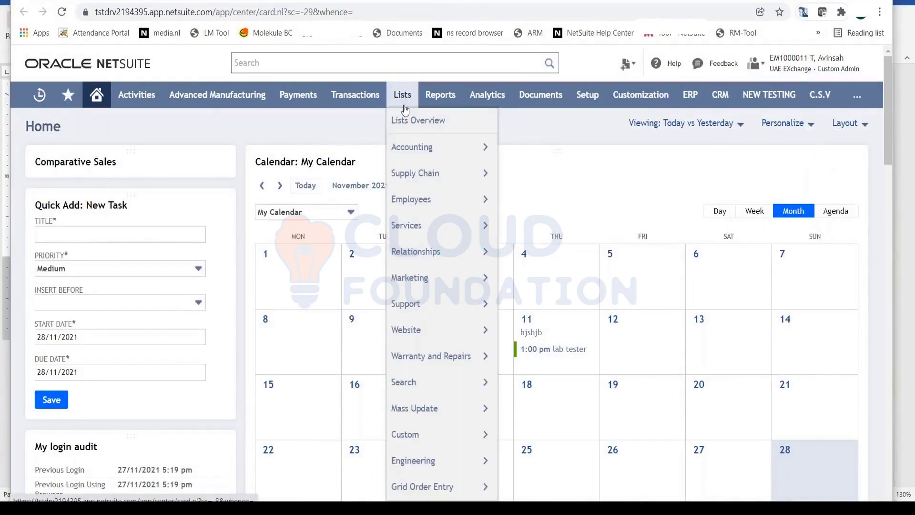
pyautogui.moveTo(418, 147)
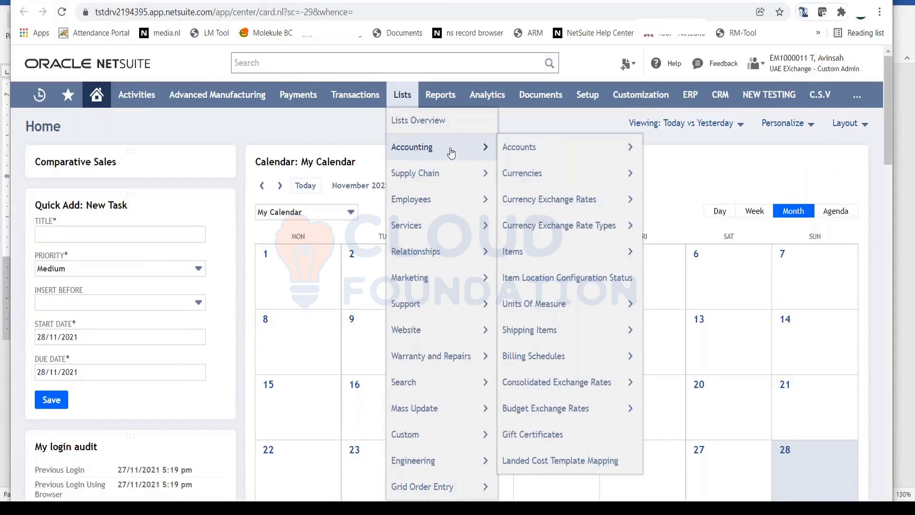
pyautogui.click(559, 151)
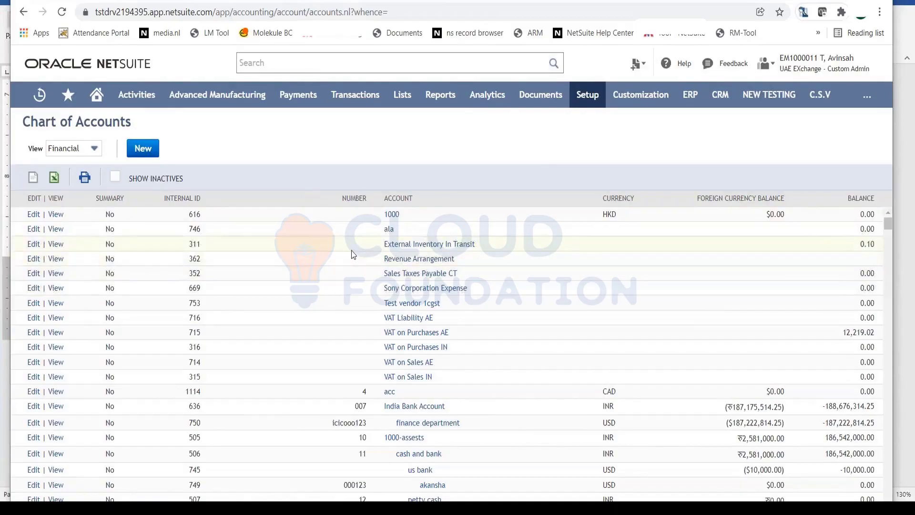
# Look through the chart of accounts, examining the account numbers, names, currencies and balances
pyautogui.scroll(-5, 351, 251)
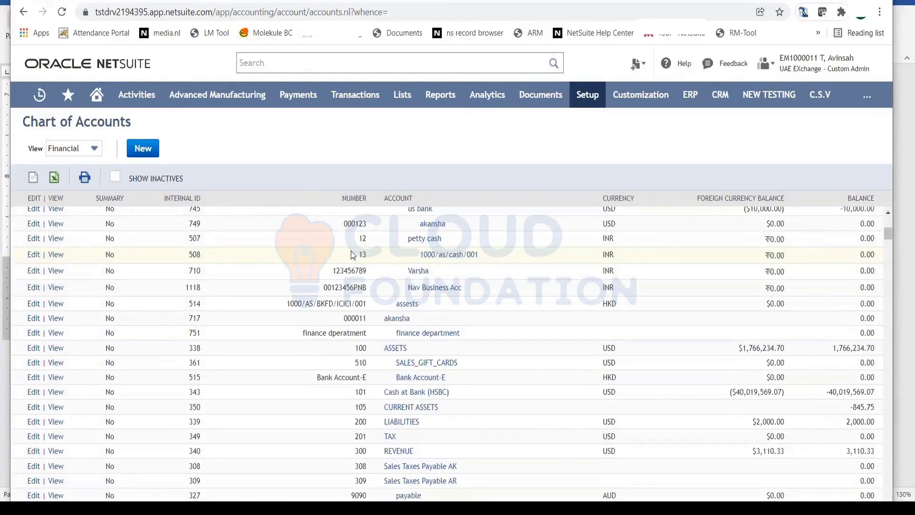
pyautogui.scroll(-5, 351, 250)
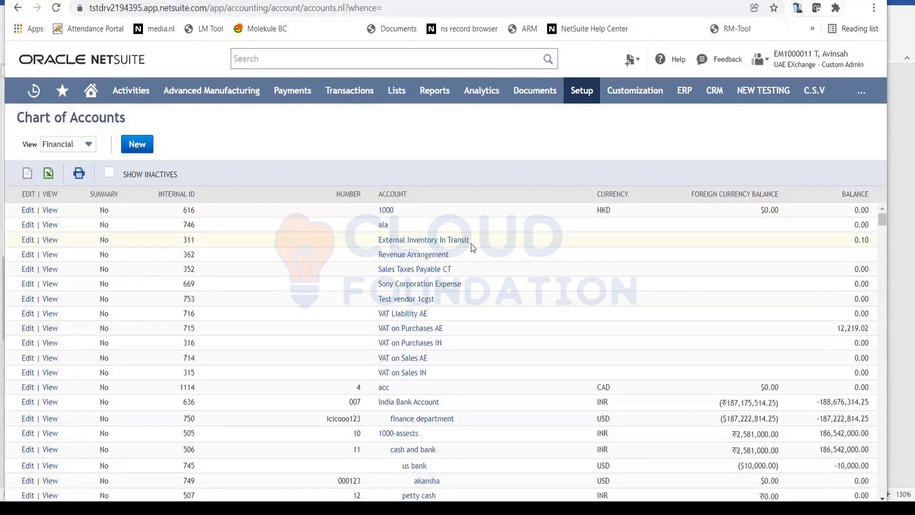
pyautogui.scroll(-10, 412, 250)
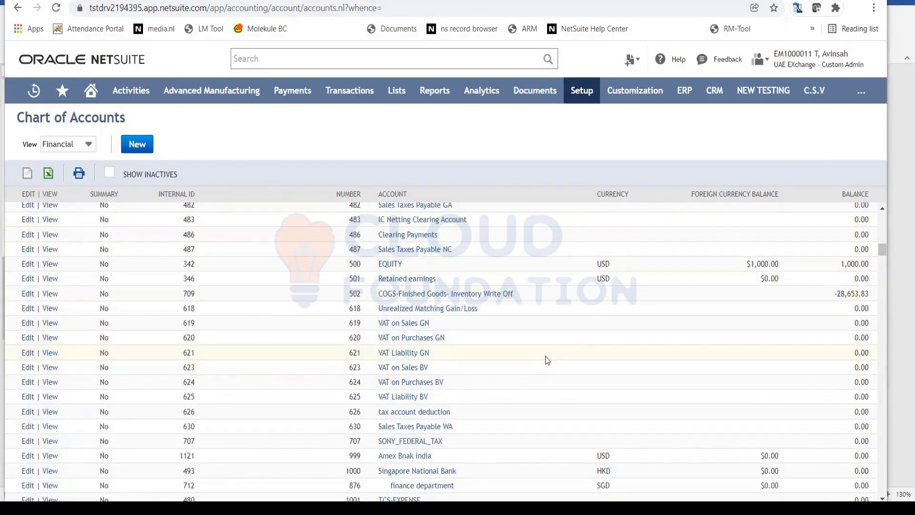
pyautogui.scroll(-1, 546, 358)
pyautogui.scroll(-3, 548, 359)
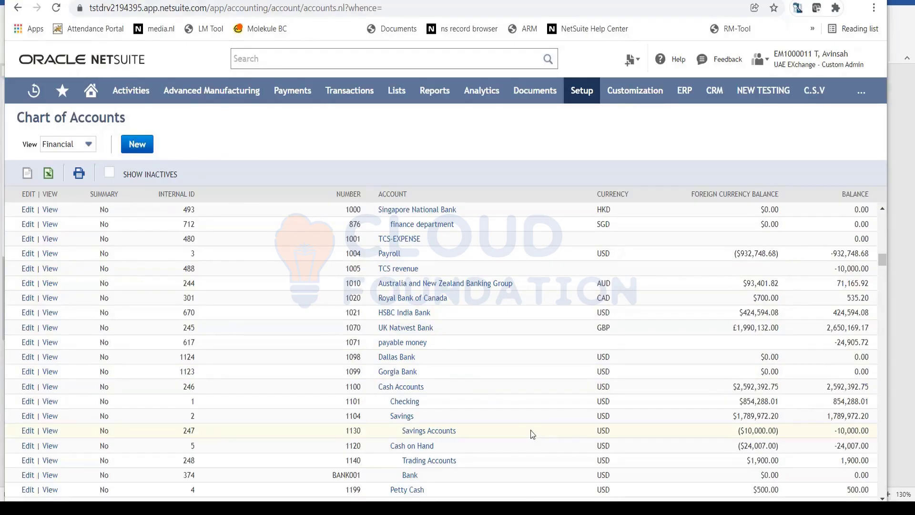
# Start a new account record, enter its account number and name it Tata Bank Account
pyautogui.click(138, 145)
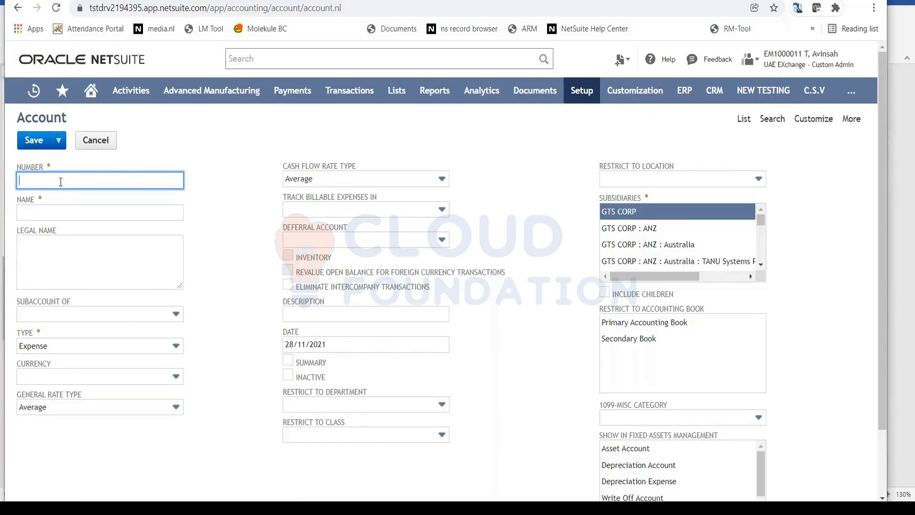
pyautogui.write('965210')
pyautogui.press('Tab')
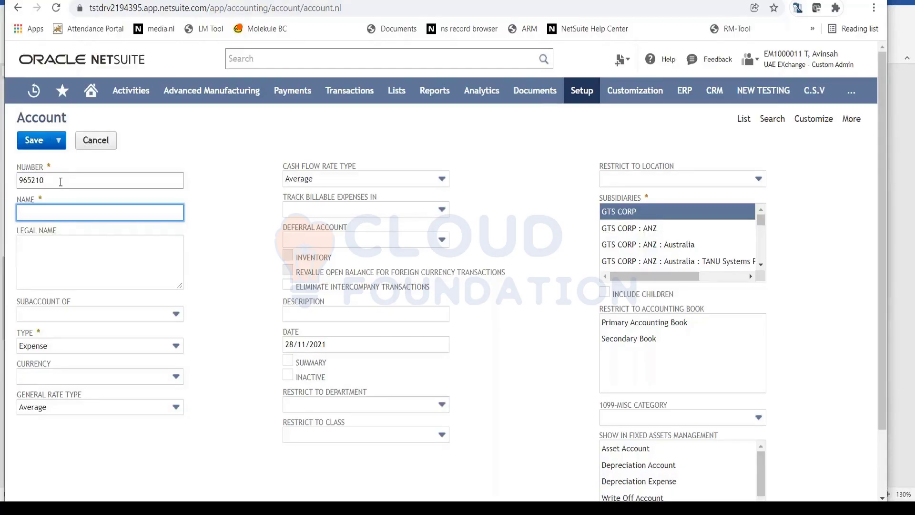
pyautogui.write('Tata Bank A')
pyautogui.write('ccount')
pyautogui.press('Tab')
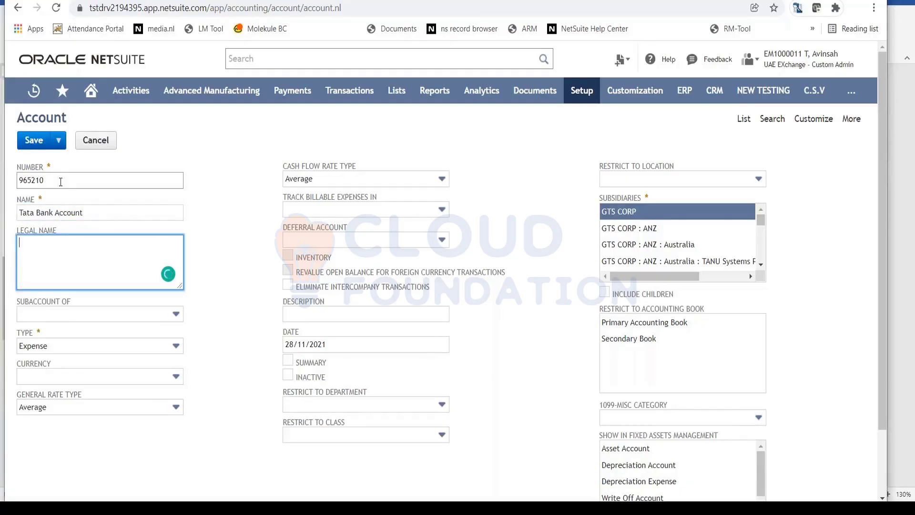
# Review the available account types and set the new account's type to Primary Bank
pyautogui.click(154, 348)
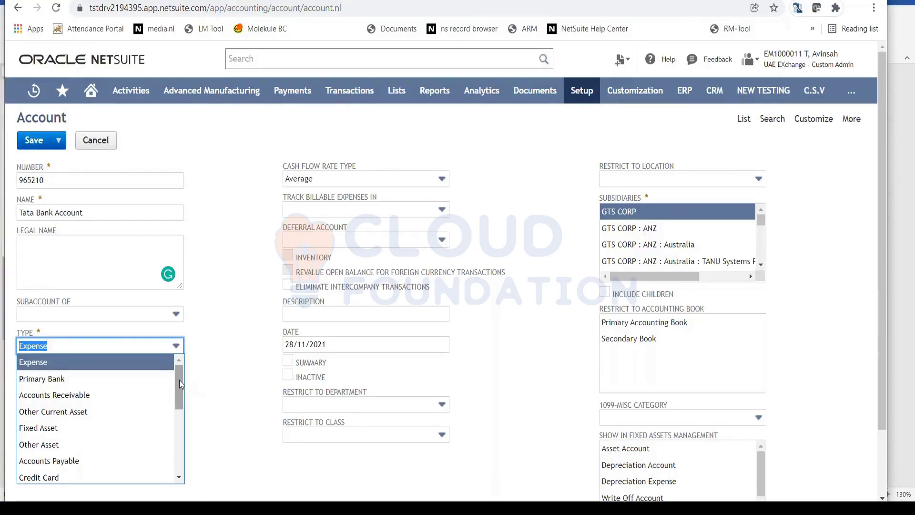
pyautogui.moveTo(179, 379); pyautogui.dragTo(185, 452)
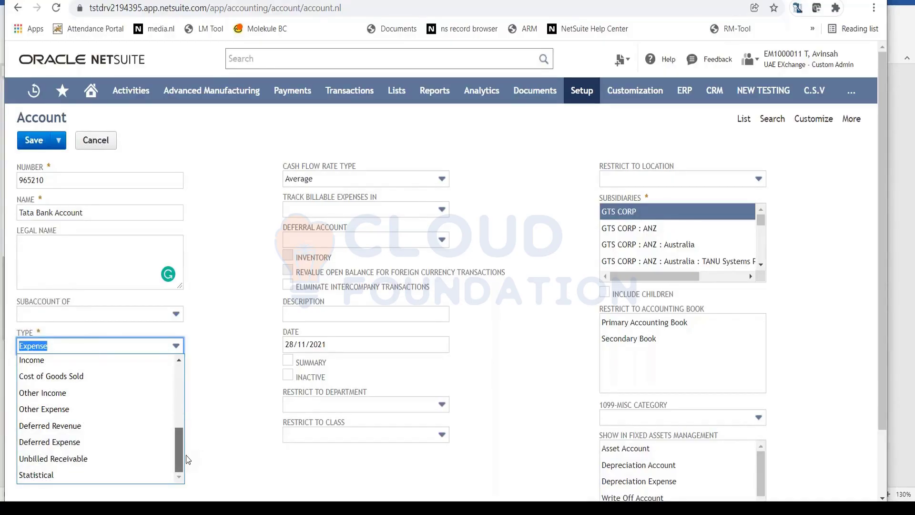
pyautogui.moveTo(187, 460); pyautogui.dragTo(200, 375)
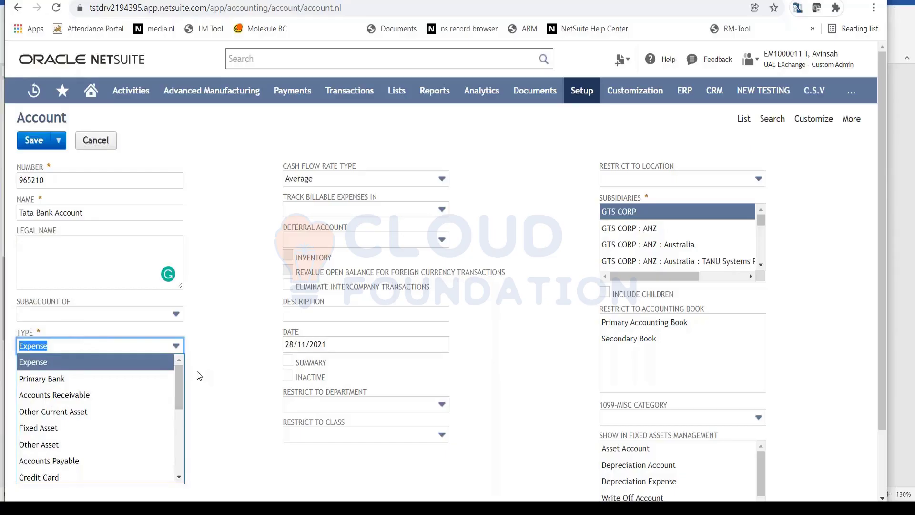
pyautogui.click(63, 380)
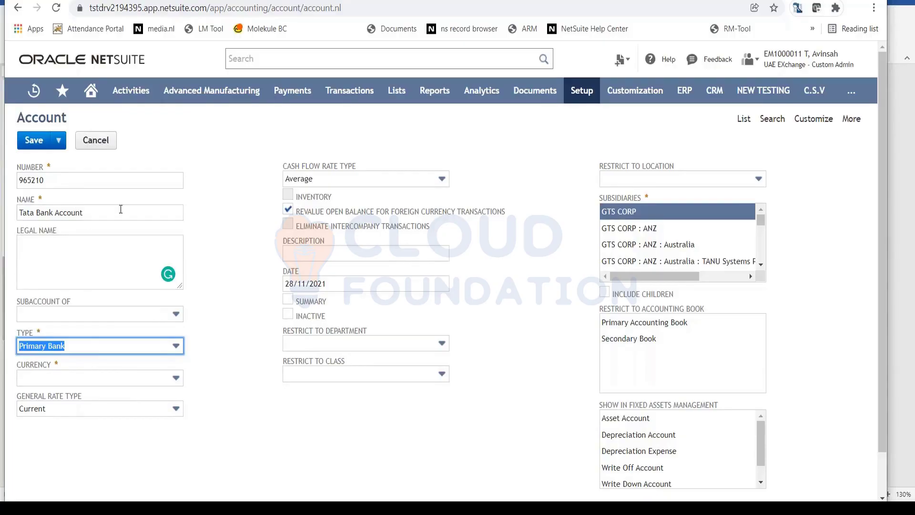
# Rename the new account Salaries Expense and set its type to Expense
pyautogui.click(176, 347)
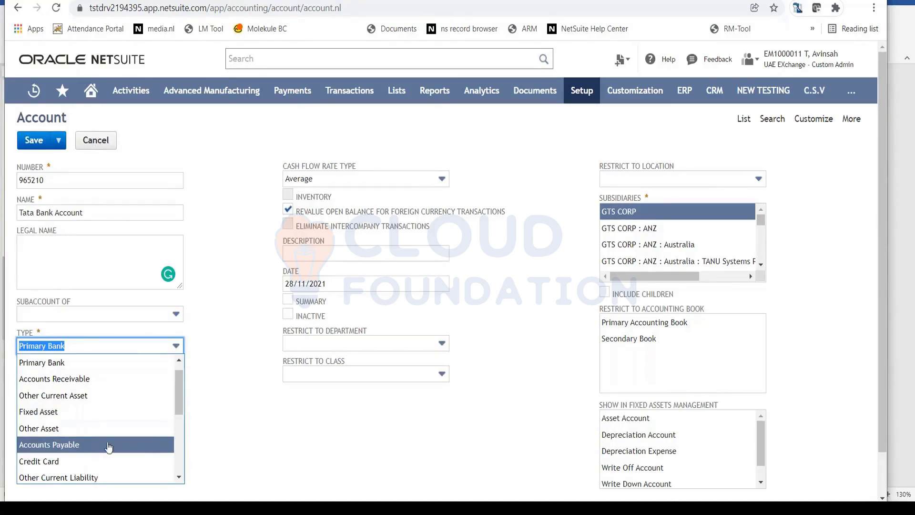
pyautogui.moveTo(178, 405)
pyautogui.mouseDown()
pyautogui.moveTo(181, 413)
pyautogui.moveTo(180, 392)
pyautogui.mouseUp()
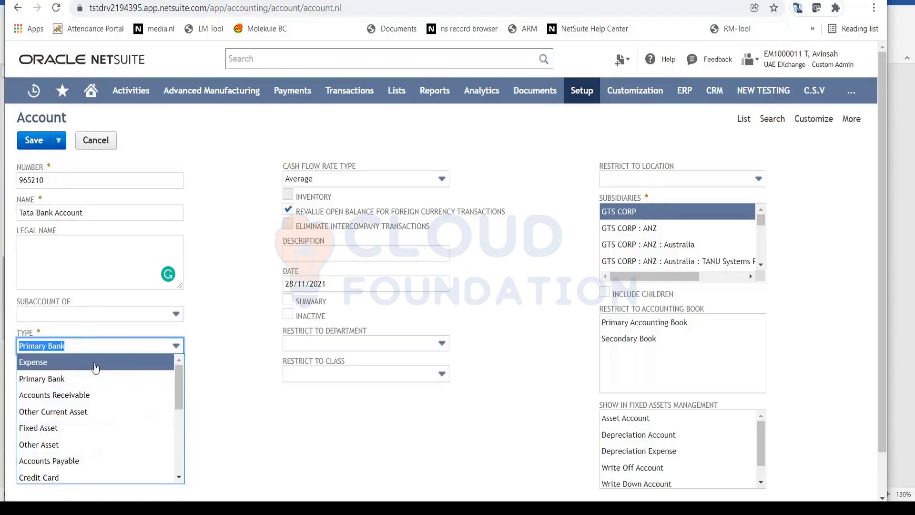
pyautogui.tripleClick(111, 211)
pyautogui.write('S')
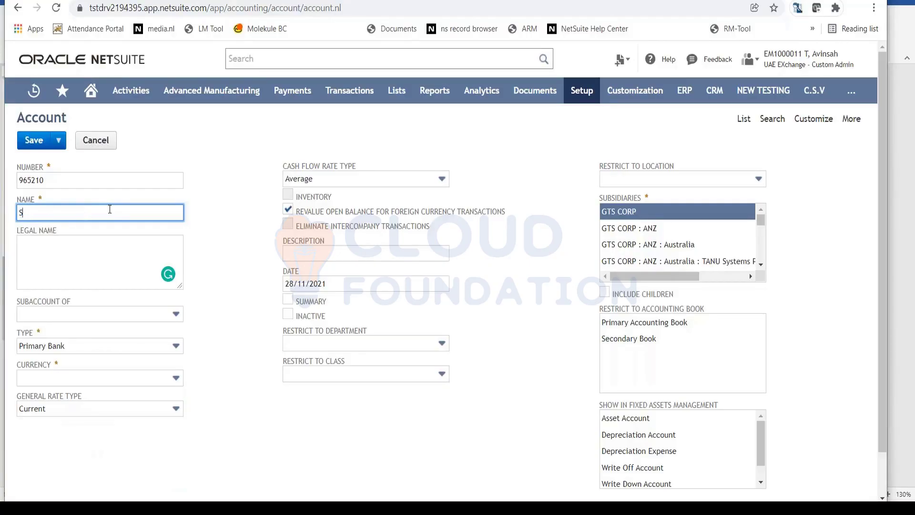
pyautogui.write('alaries Expense')
pyautogui.click(178, 349)
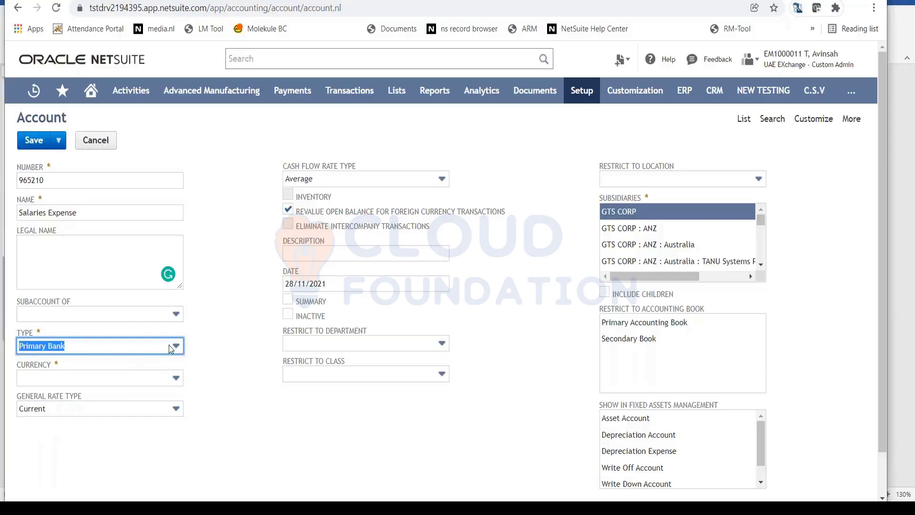
pyautogui.click(170, 349)
pyautogui.scroll(1, 180, 384)
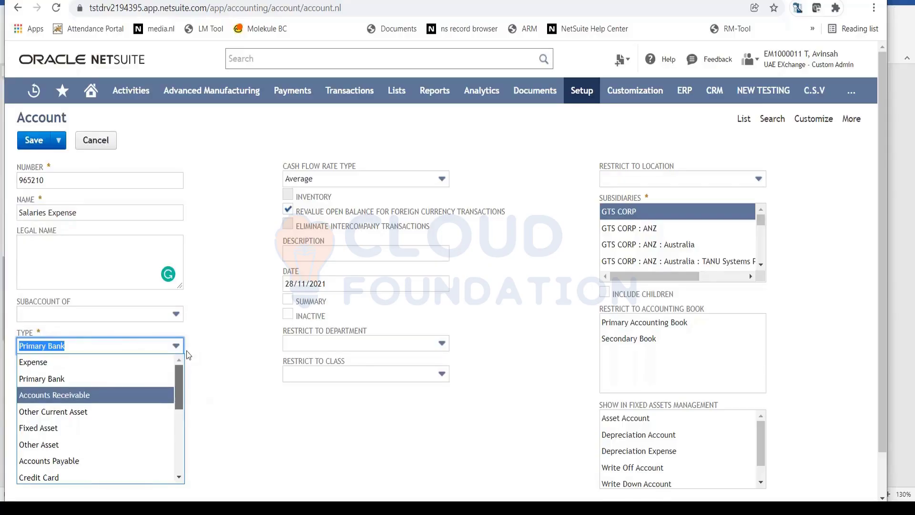
pyautogui.click(109, 369)
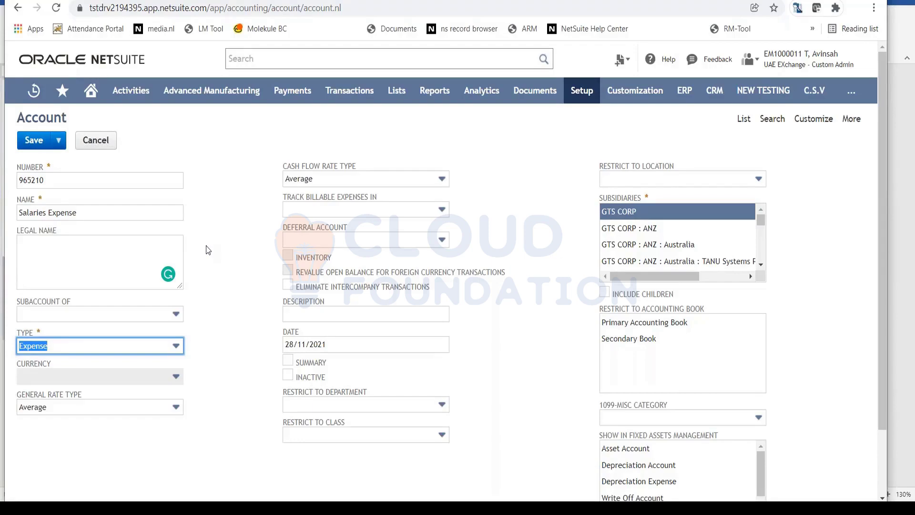
# Set the account type to Primary Bank and the currency to USD
pyautogui.click(176, 348)
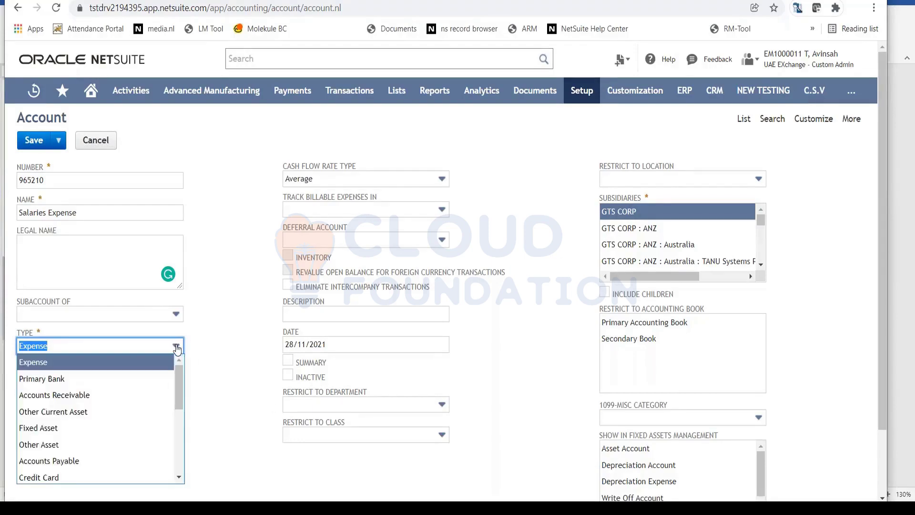
pyautogui.click(161, 378)
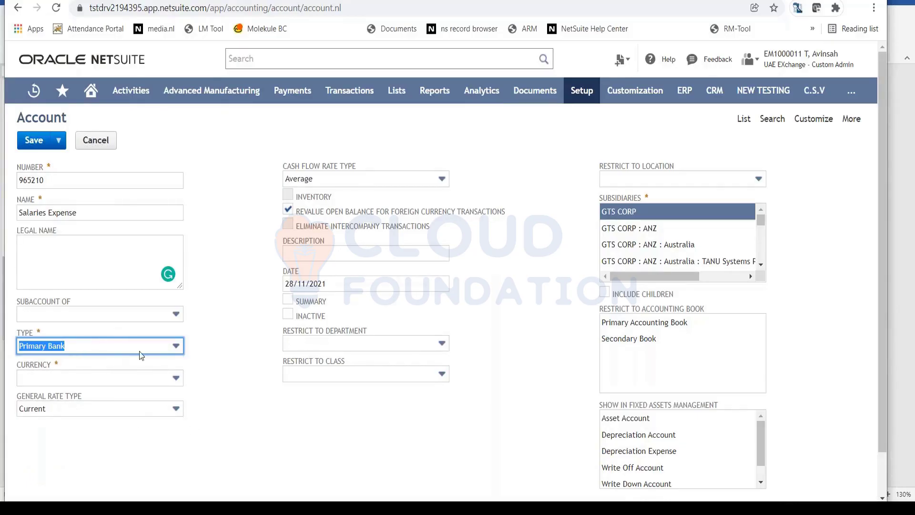
pyautogui.click(164, 378)
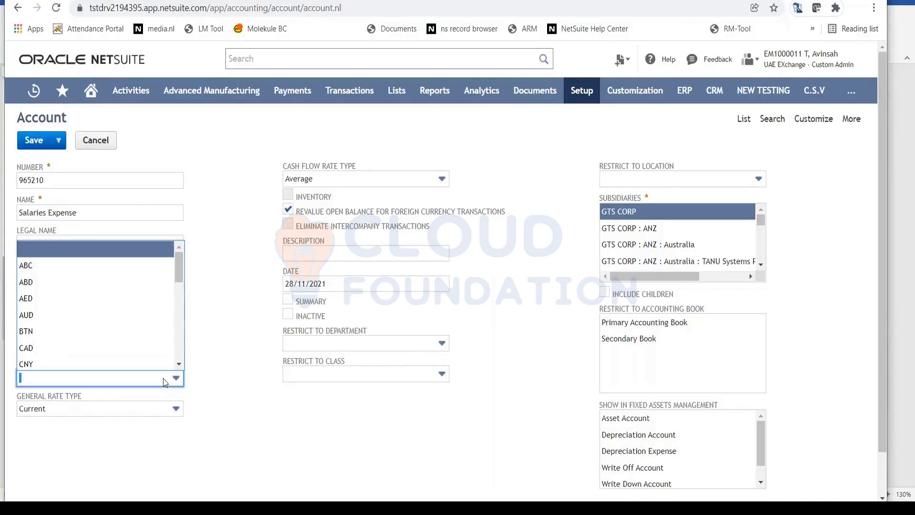
pyautogui.moveTo(180, 260); pyautogui.dragTo(178, 343)
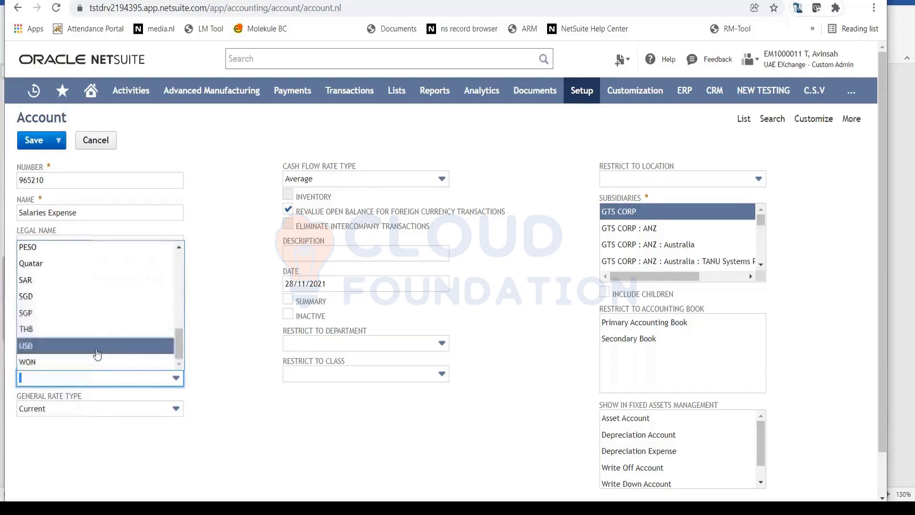
pyautogui.click(82, 353)
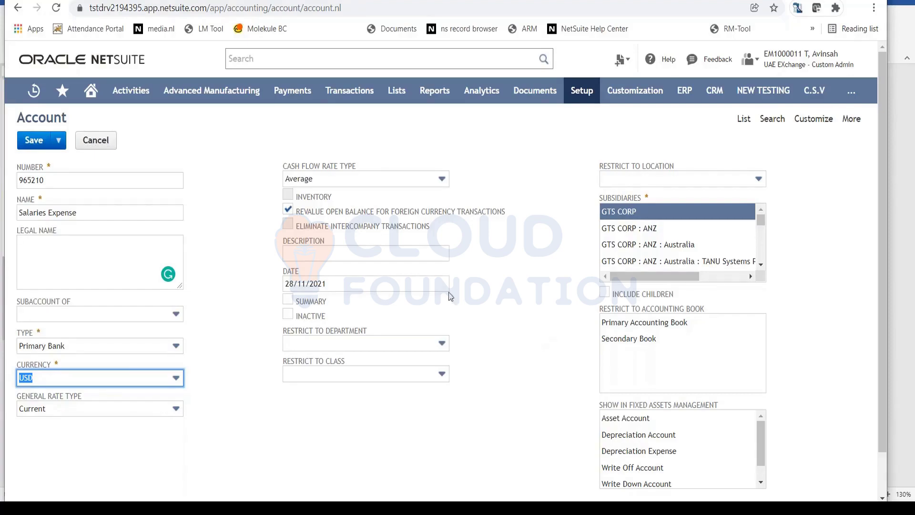
# Tick and clear the account's Summary option, and change the account name to Tata Bank Account
pyautogui.click(288, 300)
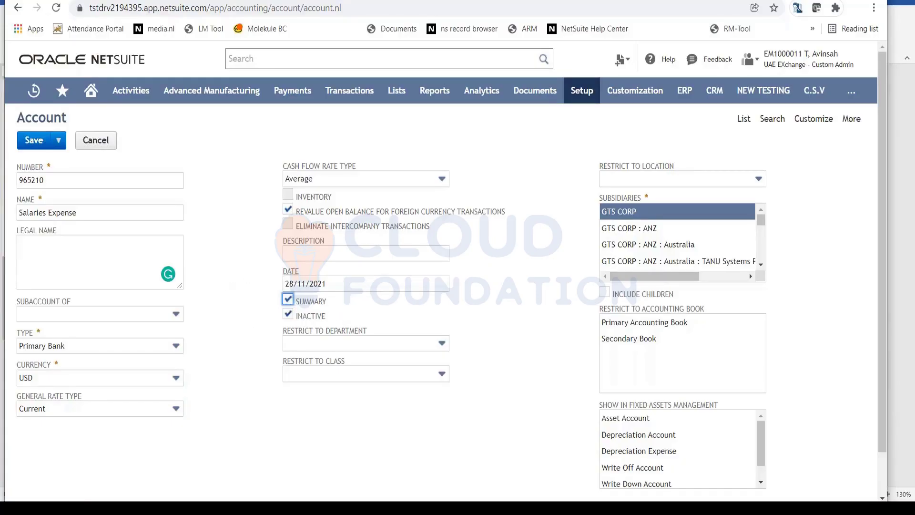
pyautogui.click(288, 299)
pyautogui.moveTo(81, 215); pyautogui.dragTo(2, 222)
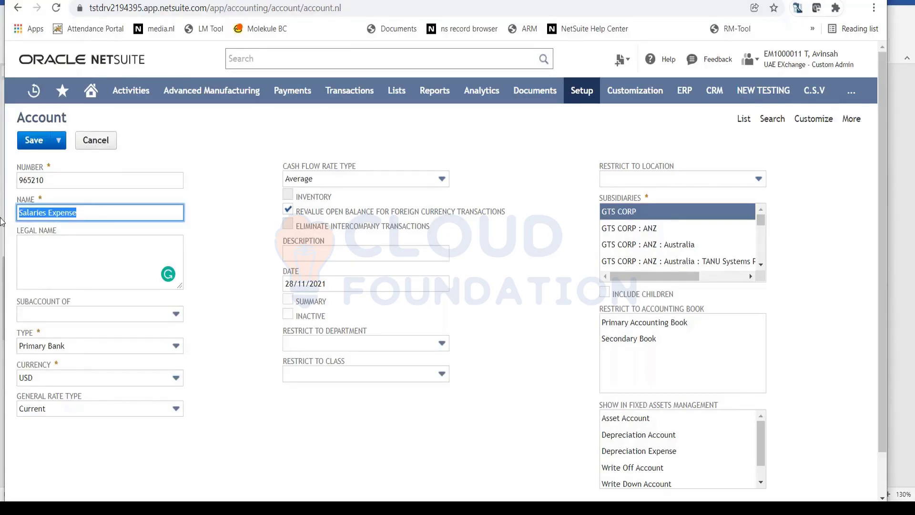
pyautogui.write('Tata')
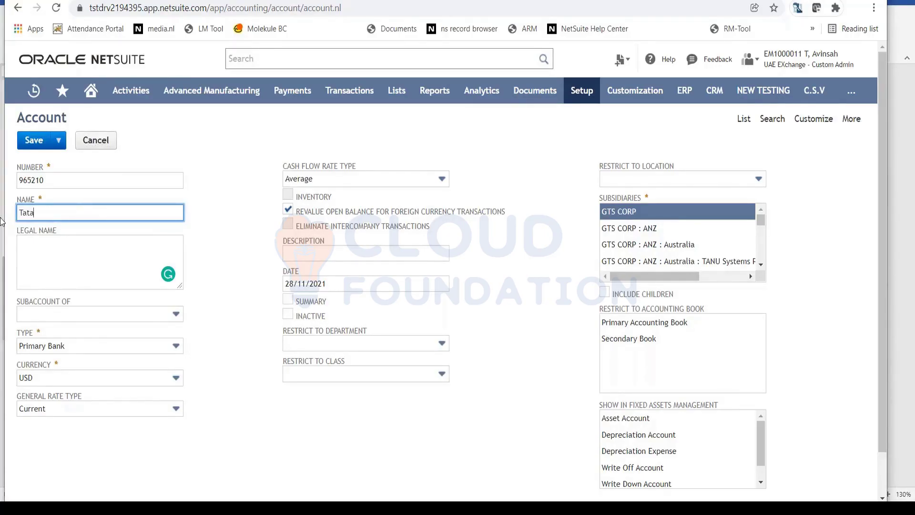
pyautogui.write(' Bank Account')
pyautogui.press('Tab')
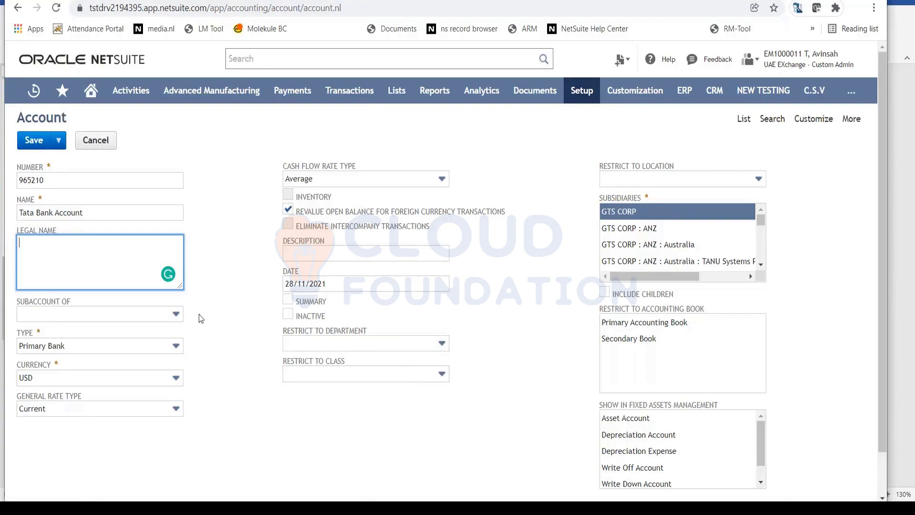
# Restrict the account to department Admin, class 1. Product Line A and location 01: San Francisco
pyautogui.click(436, 349)
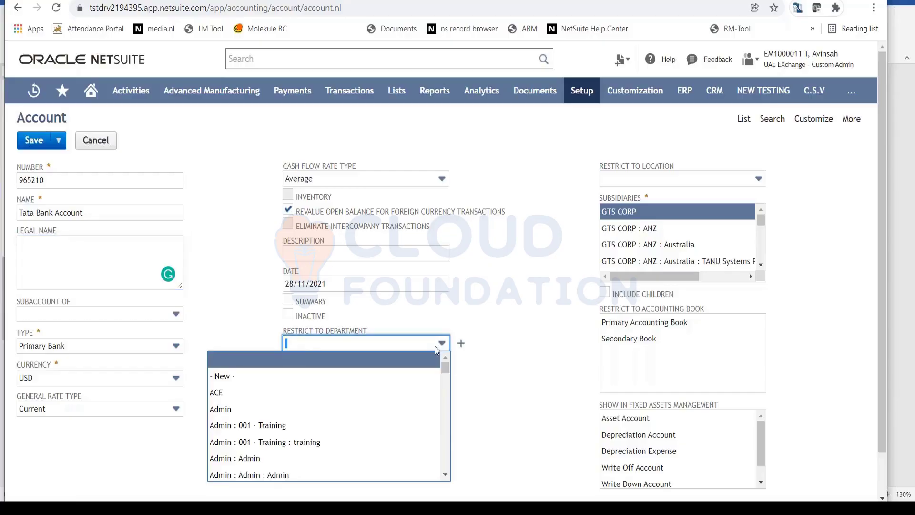
pyautogui.click(306, 408)
pyautogui.click(383, 374)
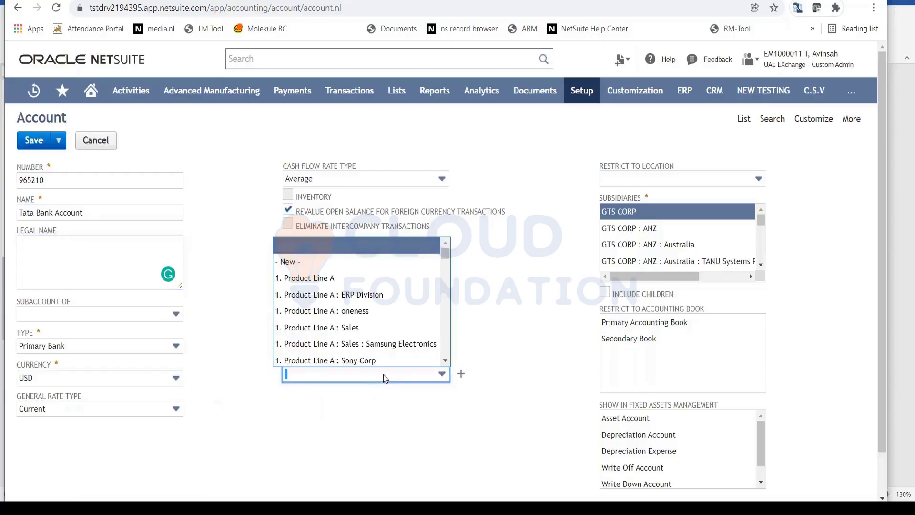
pyautogui.click(394, 278)
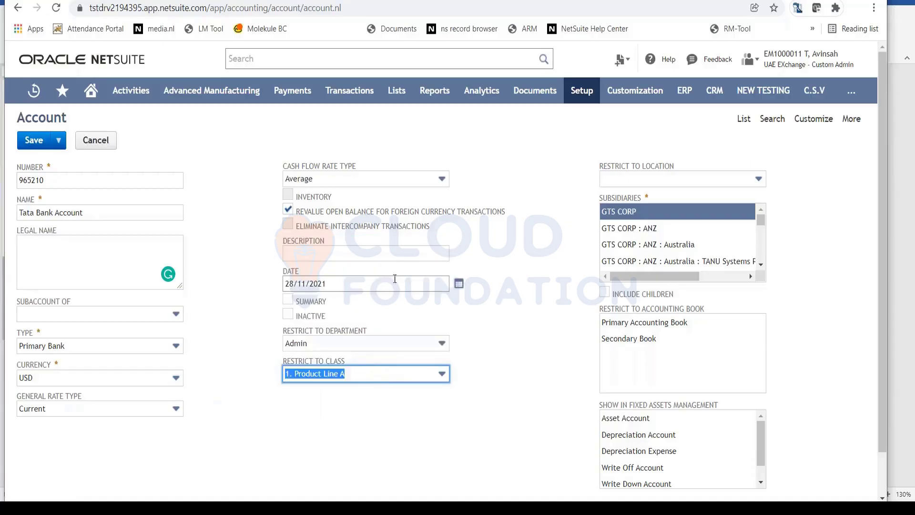
pyautogui.click(708, 179)
pyautogui.click(685, 231)
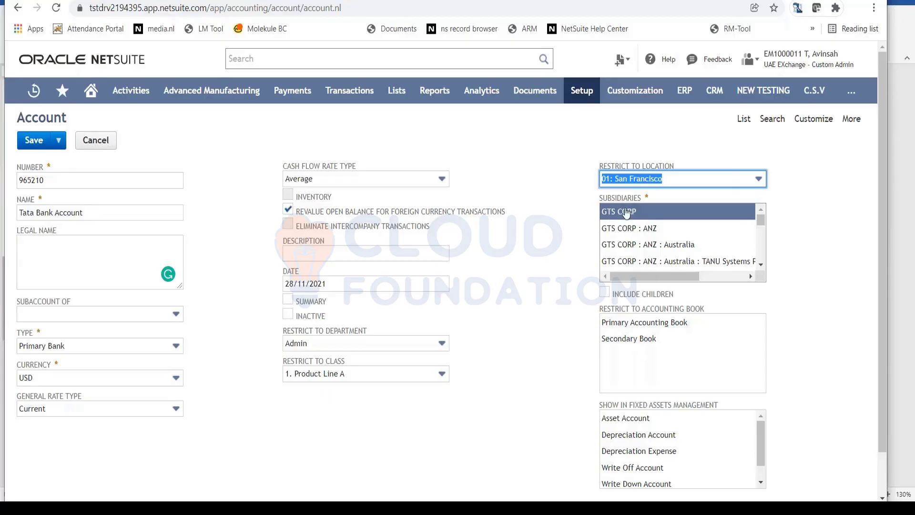
# Try to include the child subsidiaries of GTS CORP for the new bank account
pyautogui.click(606, 298)
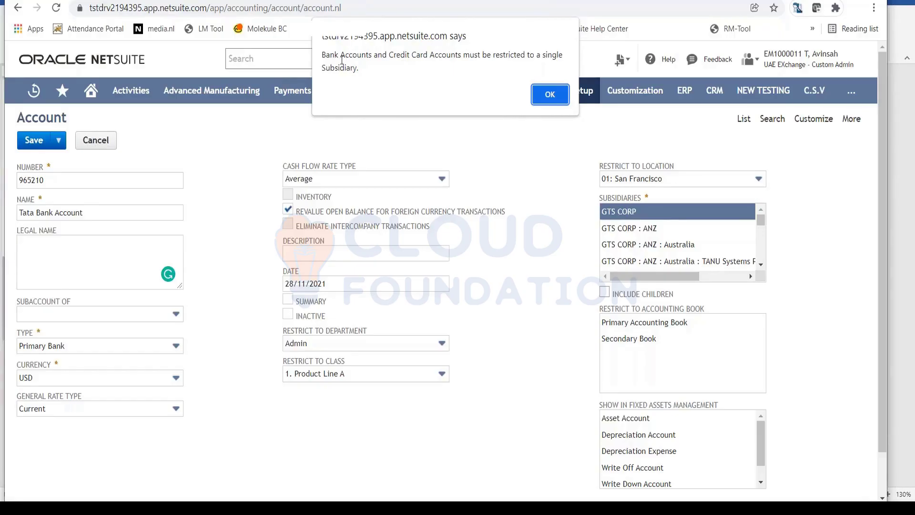
pyautogui.moveTo(393, 55); pyautogui.dragTo(428, 56)
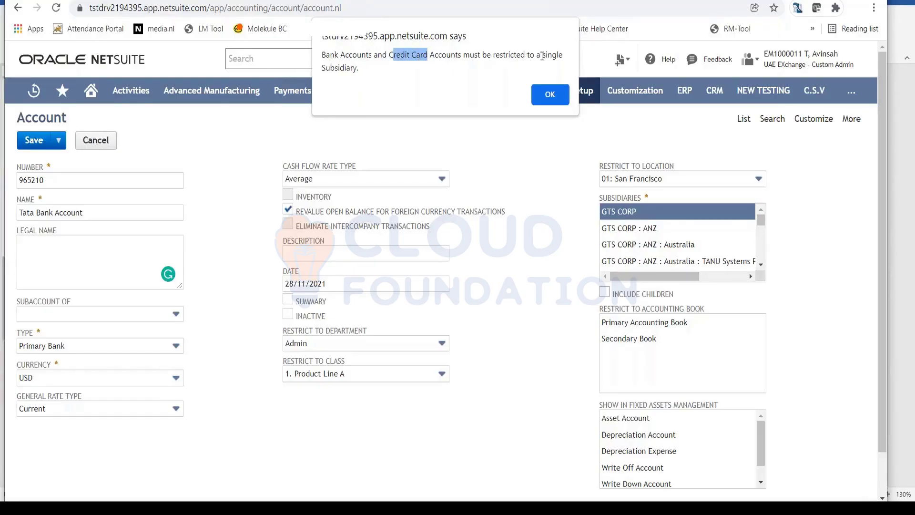
pyautogui.click(549, 95)
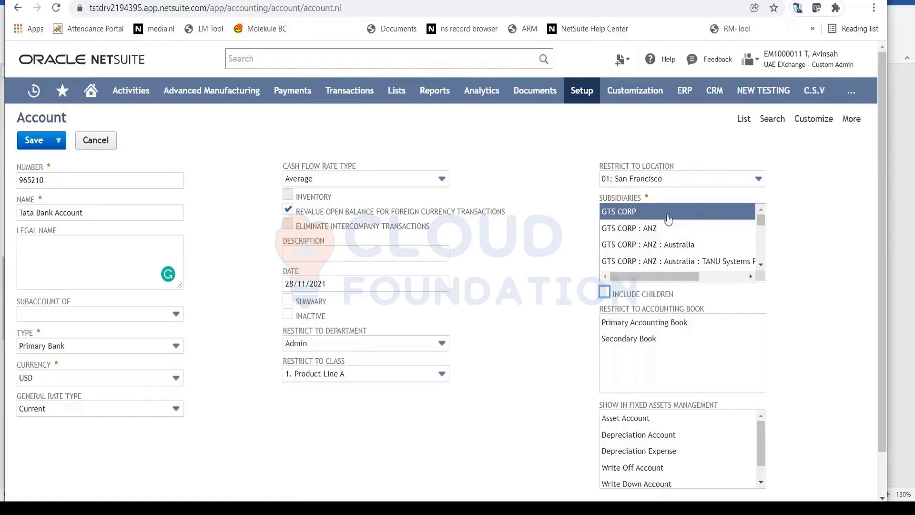
# Save Tata Bank Account under the GTS CORP subsidiary, without department, class or location restrictions
pyautogui.click(620, 212)
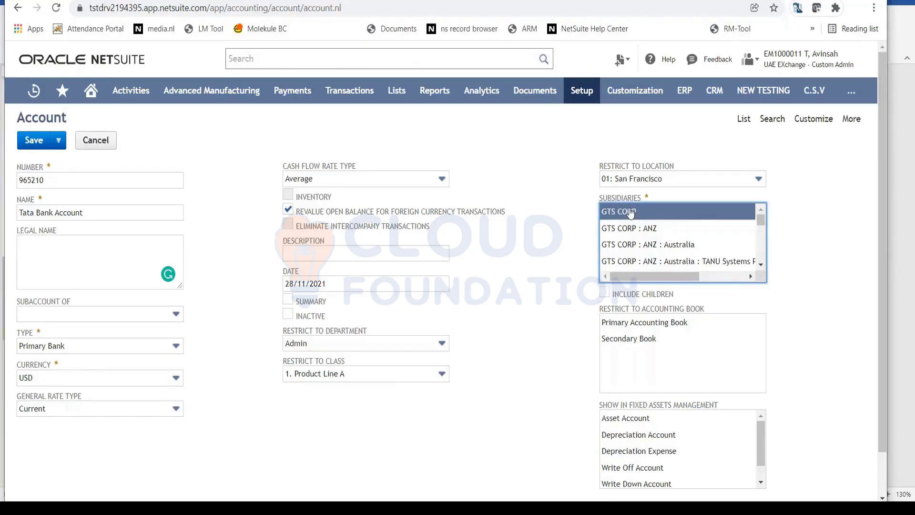
pyautogui.click(32, 142)
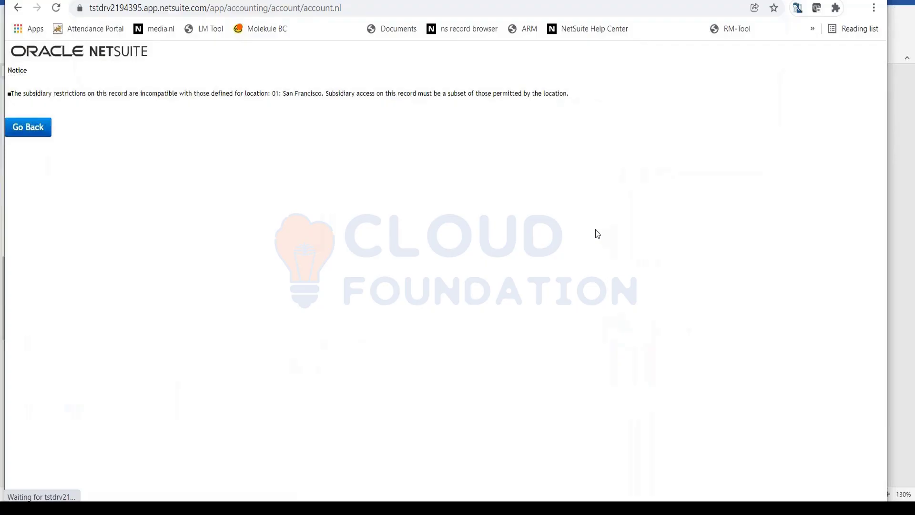
pyautogui.click(29, 128)
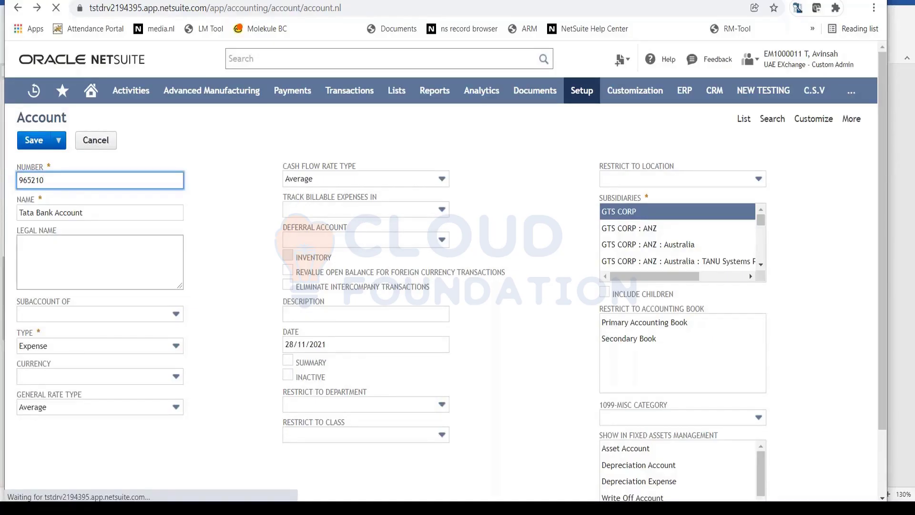
pyautogui.click(155, 348)
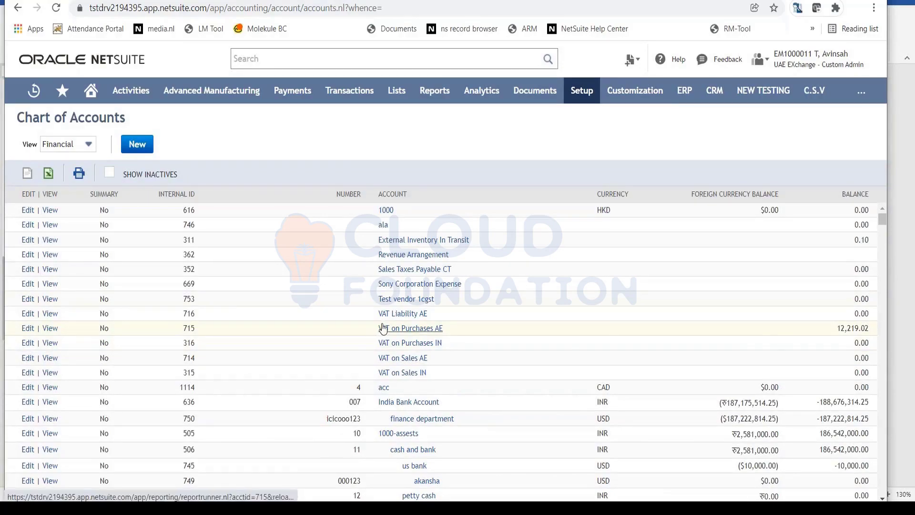
# Search the chart of accounts for "expe" and "tat" to locate Tata Bank Account and check its account number
pyautogui.scroll(-5, 381, 329)
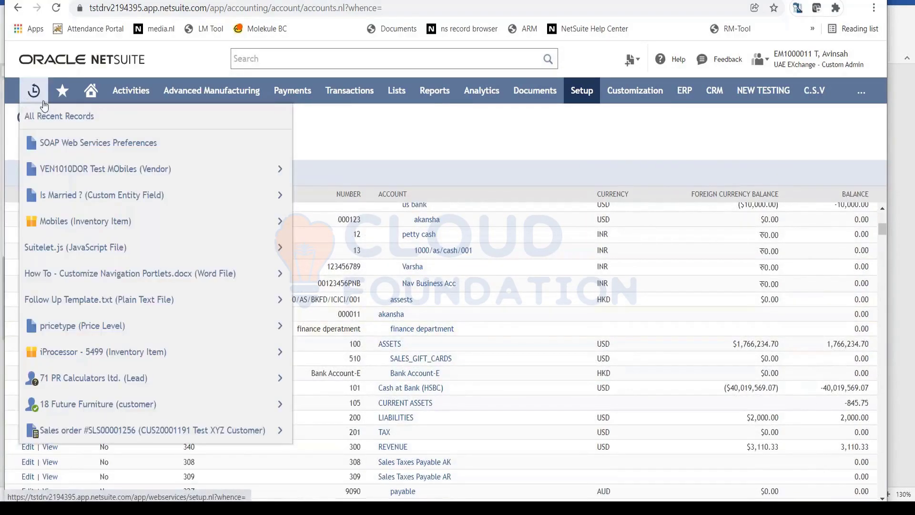
pyautogui.hotkey('ctrl', 'f')
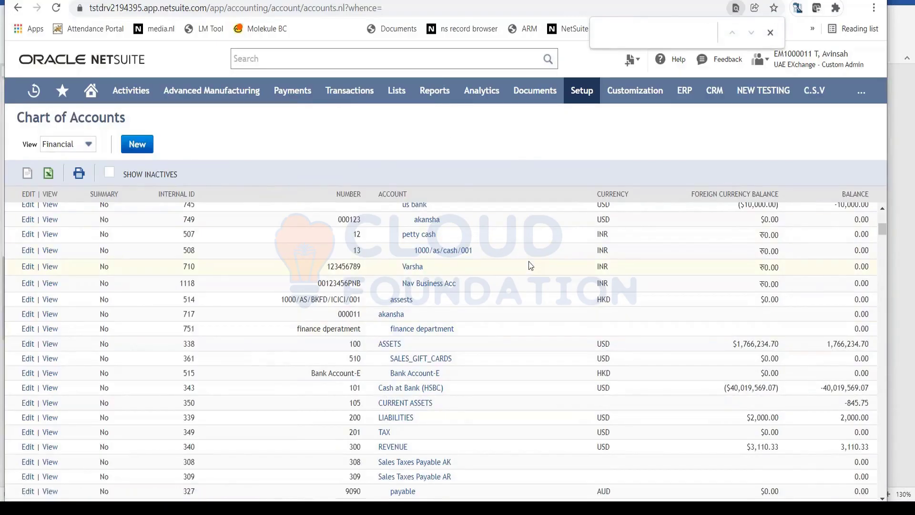
pyautogui.write('expe')
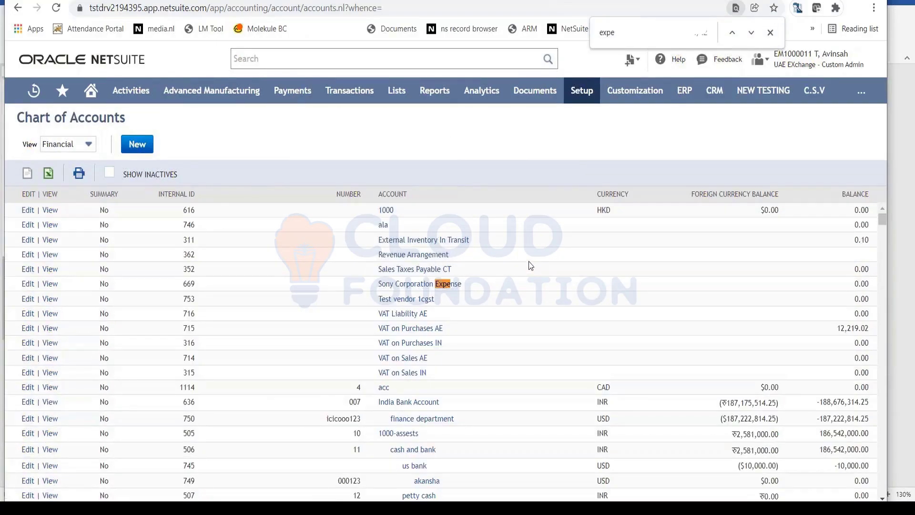
pyautogui.press('BackSpace')
pyautogui.press('BackSpace')
pyautogui.press('BackSpace')
pyautogui.press('BackSpace')
pyautogui.write('tat')
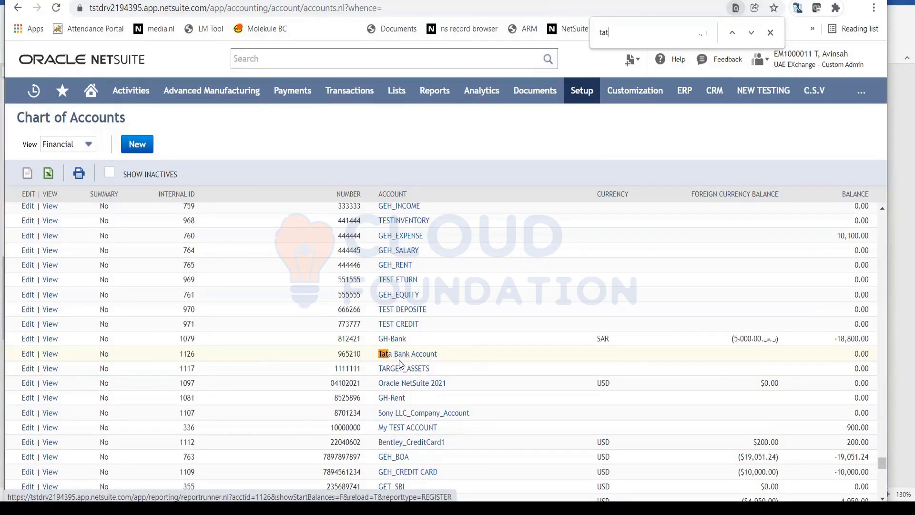
pyautogui.doubleClick(351, 353)
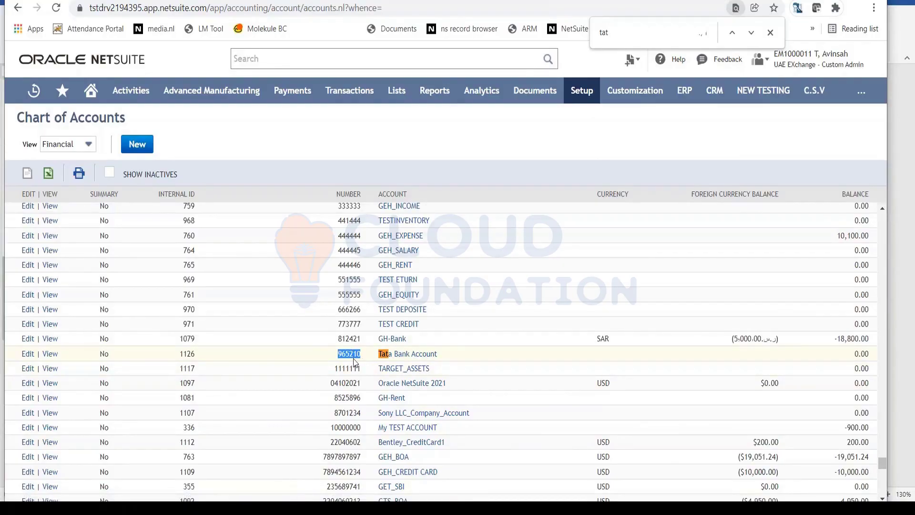
# Edit Tata Bank Account, setting its type to Primary Bank and its currency to USD, and save it
pyautogui.click(27, 354)
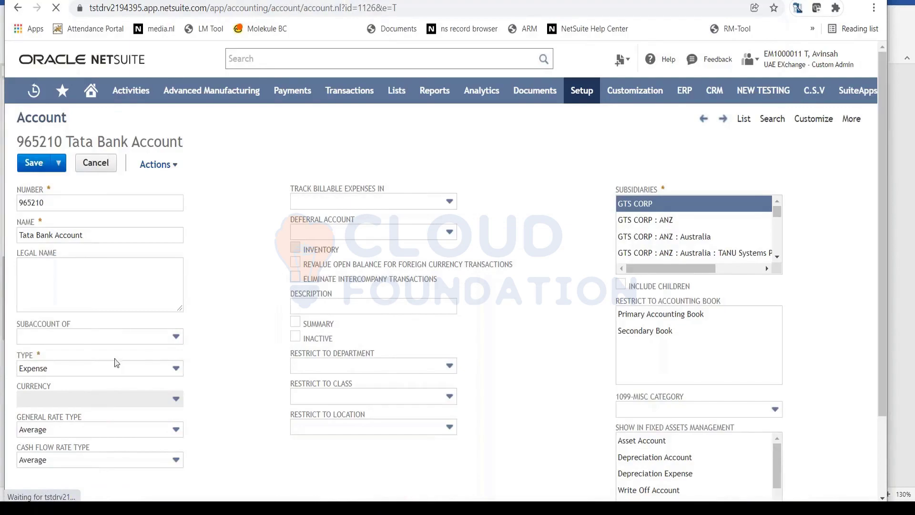
pyautogui.click(174, 371)
pyautogui.click(161, 404)
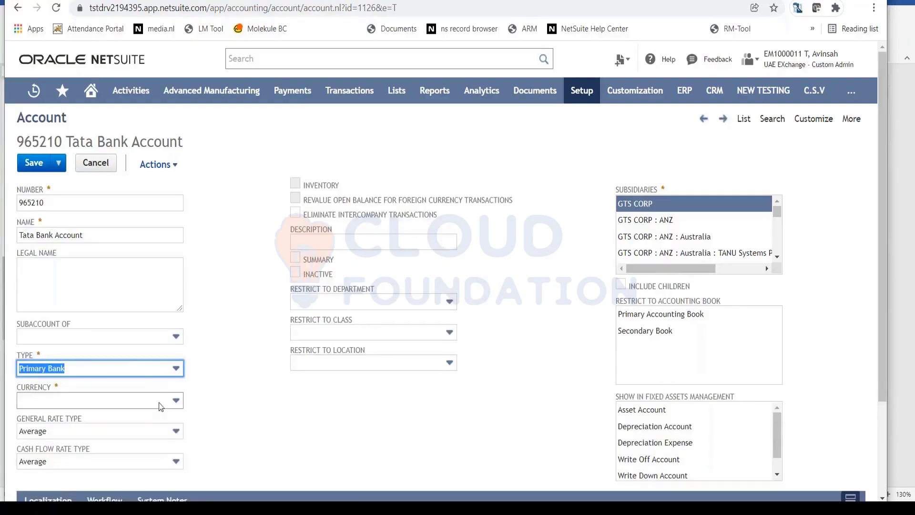
pyautogui.click(161, 406)
pyautogui.scroll(-5, 153, 379)
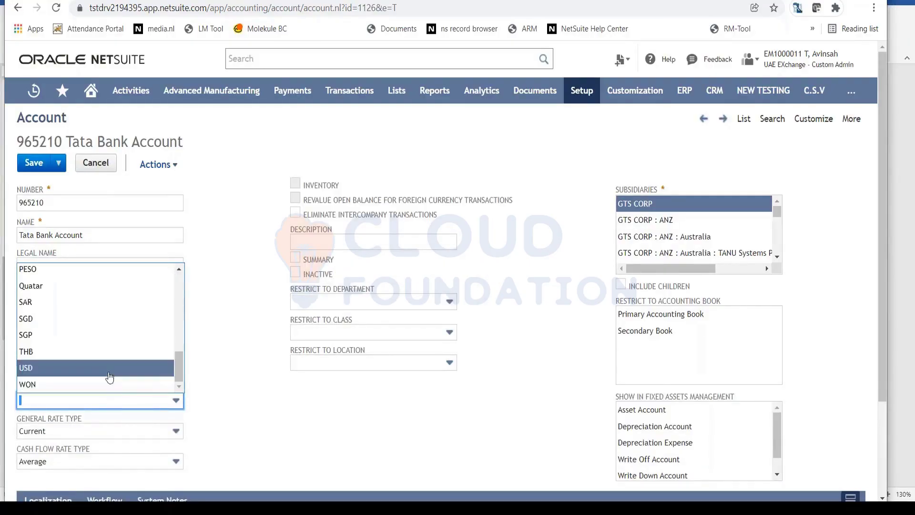
pyautogui.click(110, 377)
pyautogui.click(35, 163)
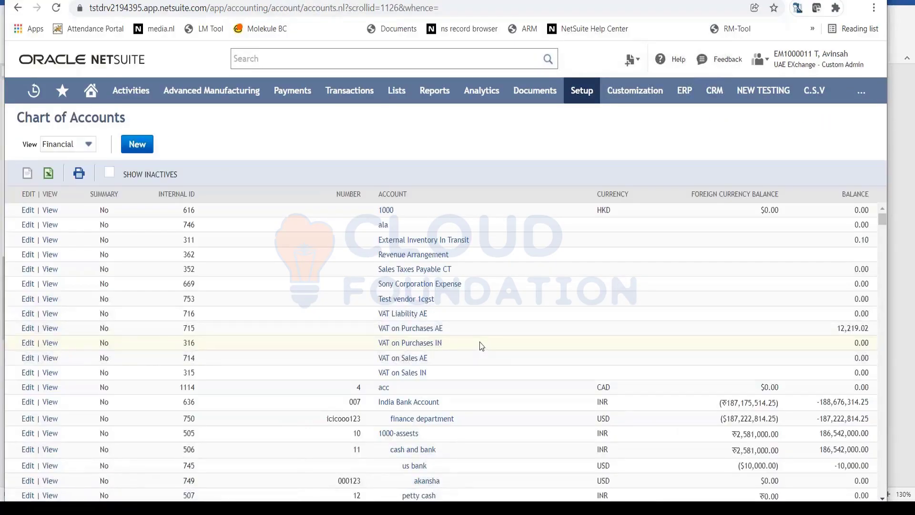
# Search the chart of accounts for "tata" to check the saved bank account
pyautogui.hotkey('ctrl', 'f')
pyautogui.write('ta')
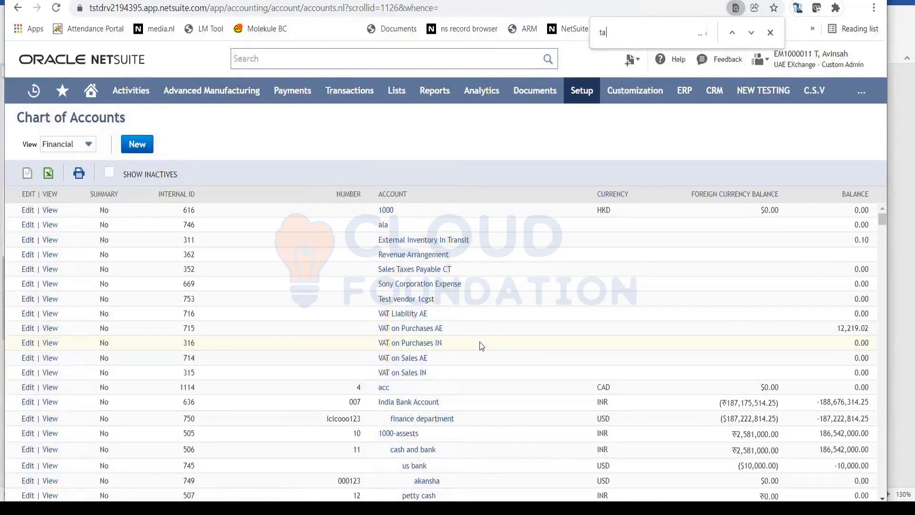
pyautogui.write('ta')
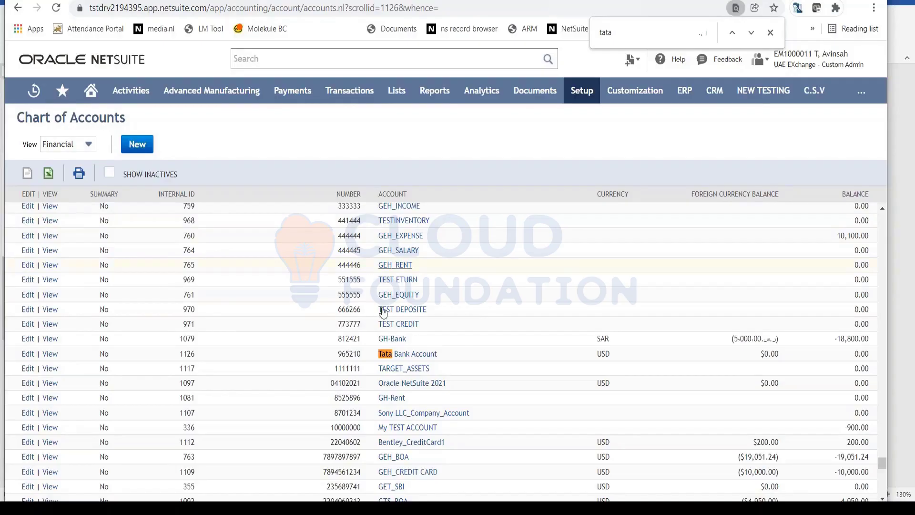
# Export the chart of accounts to Excel and open ChartofAccounts564.xls with editing enabled
pyautogui.click(50, 176)
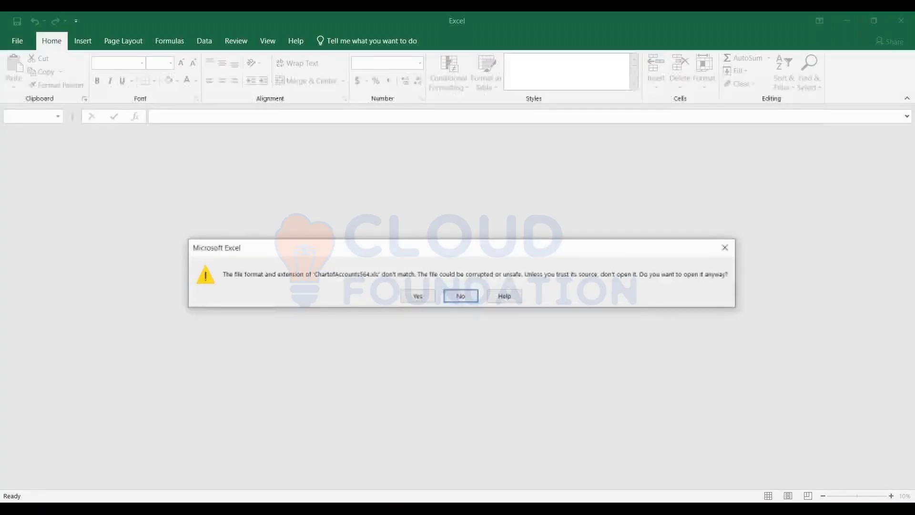
pyautogui.click(417, 296)
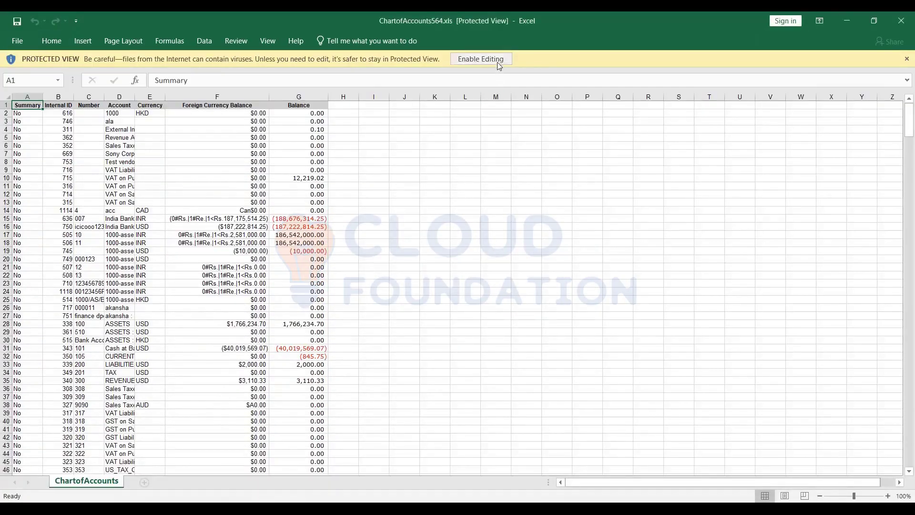
pyautogui.click(498, 61)
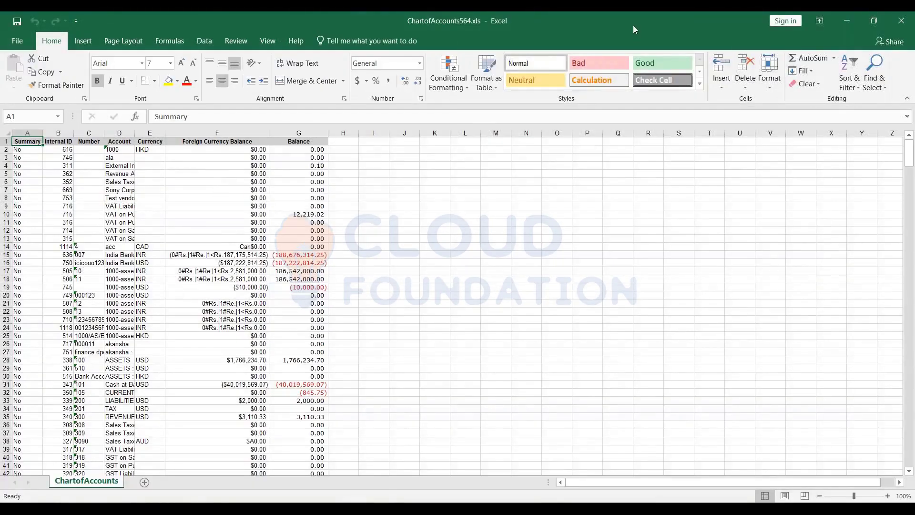
pyautogui.moveTo(633, 27); pyautogui.dragTo(609, 2)
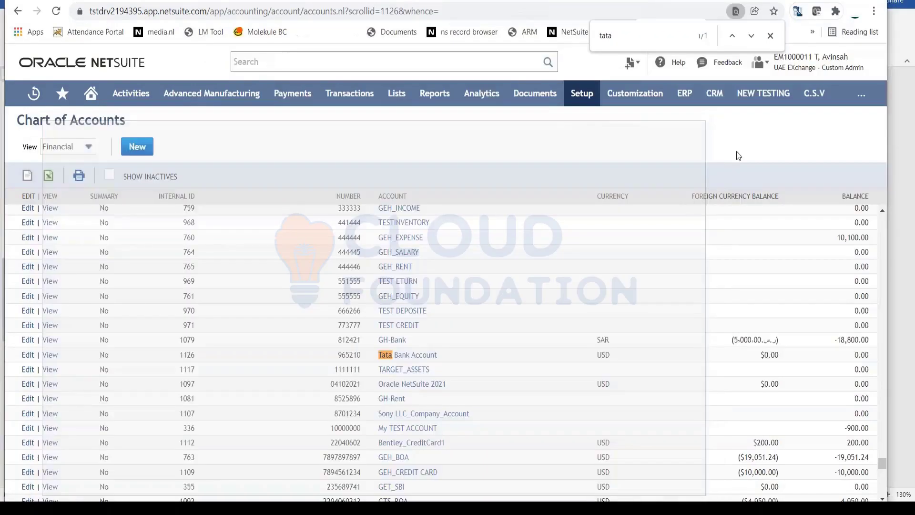